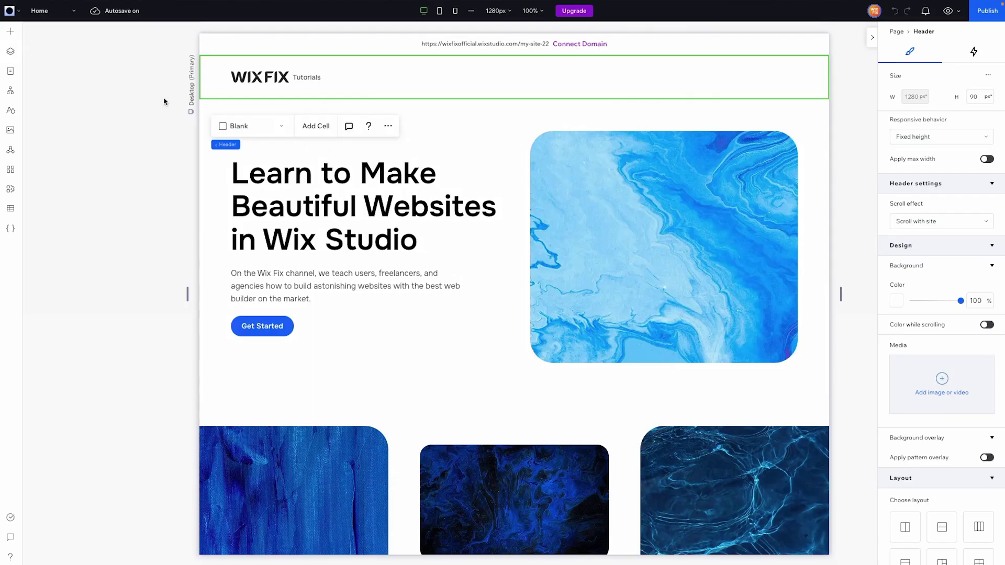
- Open the Add Elements panel from the left toolbar
left_click(10, 32)
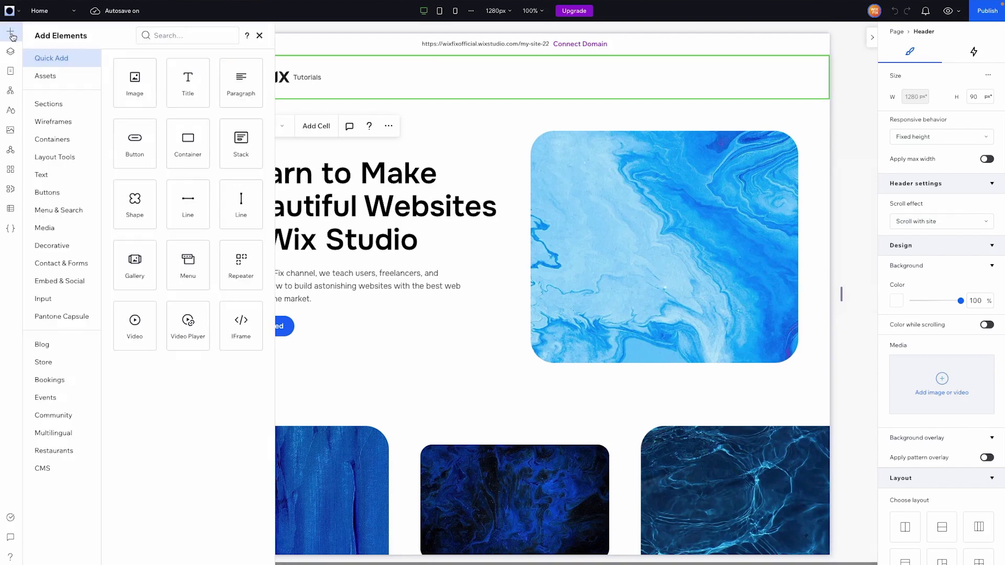
- Drag a preset from Menu & Search > Hamburger Menus into the header, right of the logo
left_click(58, 210)
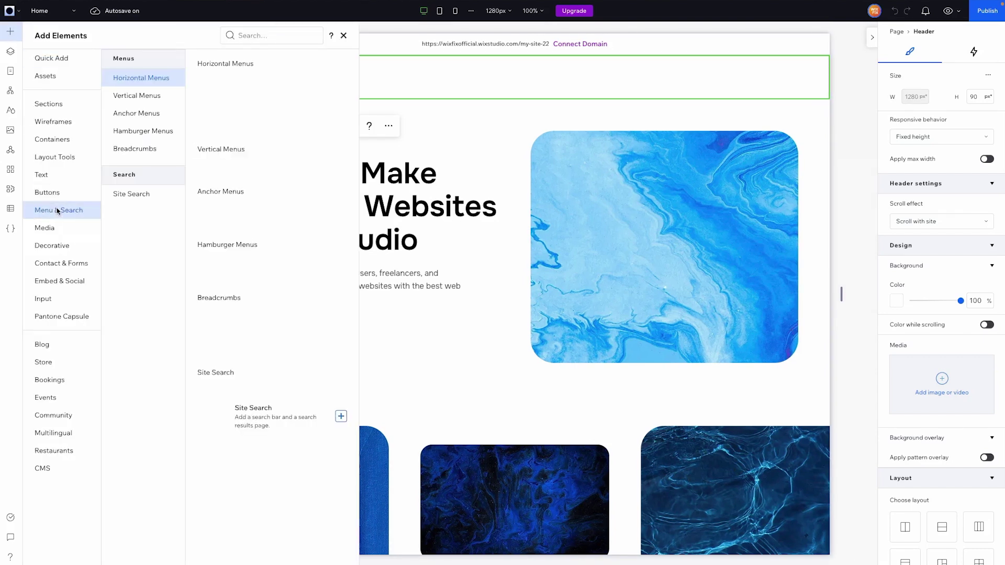
left_click(149, 133)
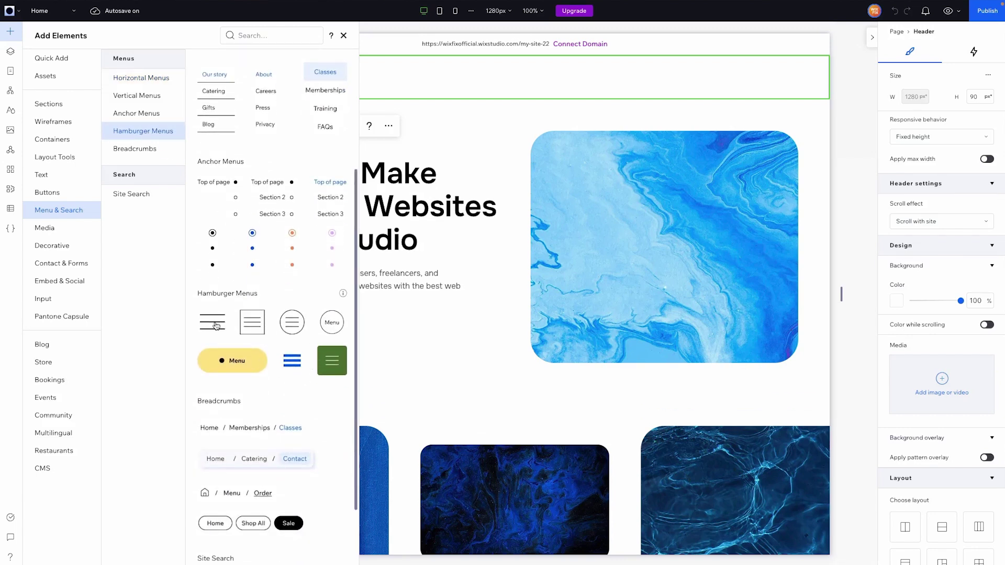
left_click_drag(330, 360, 715, 79)
- Select the new hamburger menu and shift it to the header's right end
left_click(714, 77)
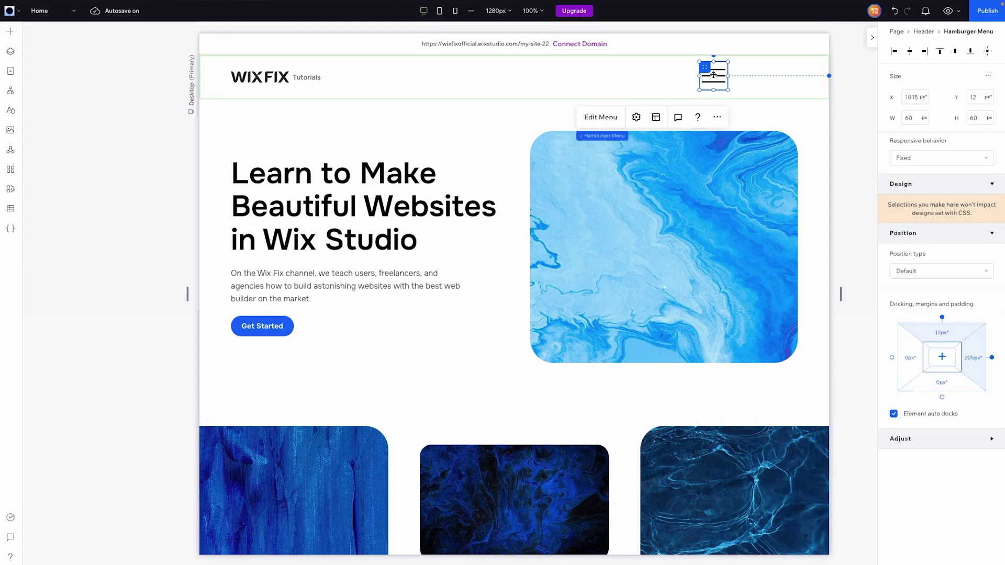
mouse_move(785, 78)
left_mouse_down()
mouse_move(796, 79)
mouse_move(783, 82)
left_mouse_up()
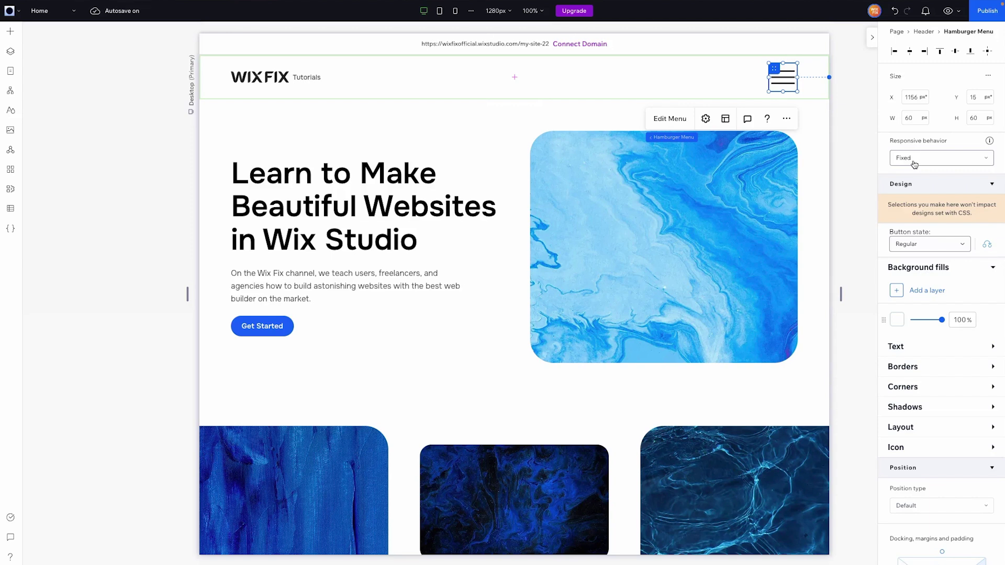
scroll(914, 164, "down", 1)
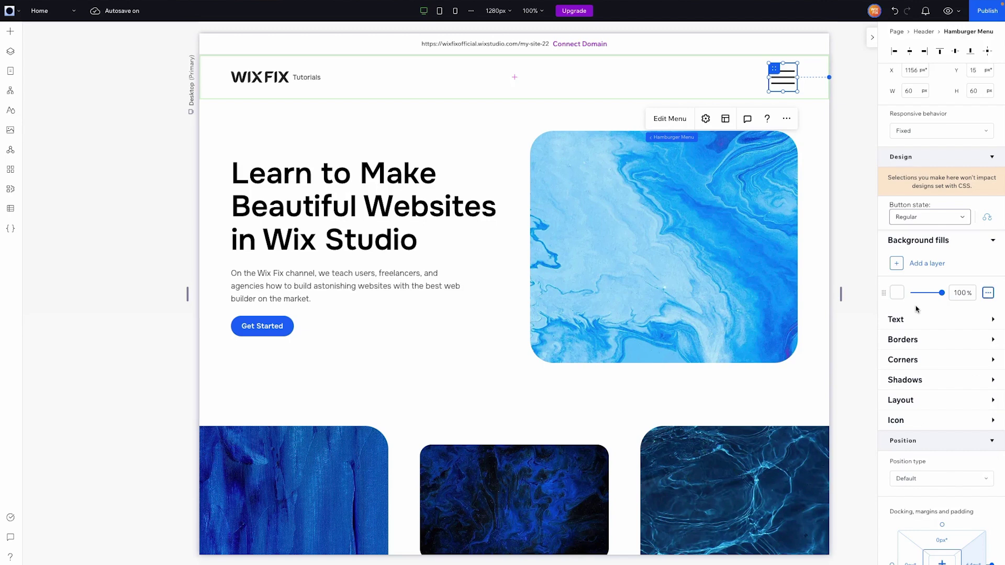
left_click(898, 322)
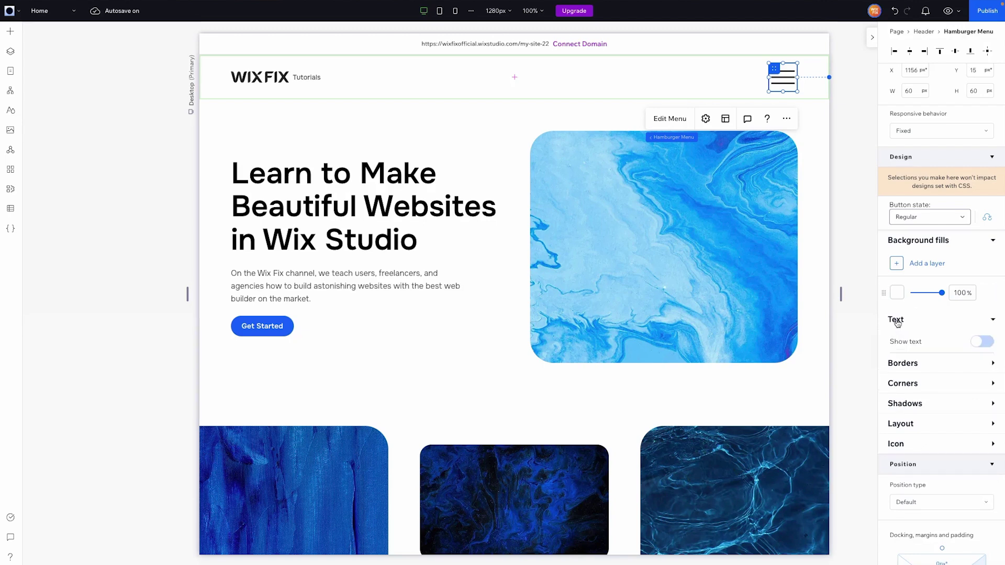
- Try a text label beside the icon and widen the button, then undo the widening
left_click(983, 342)
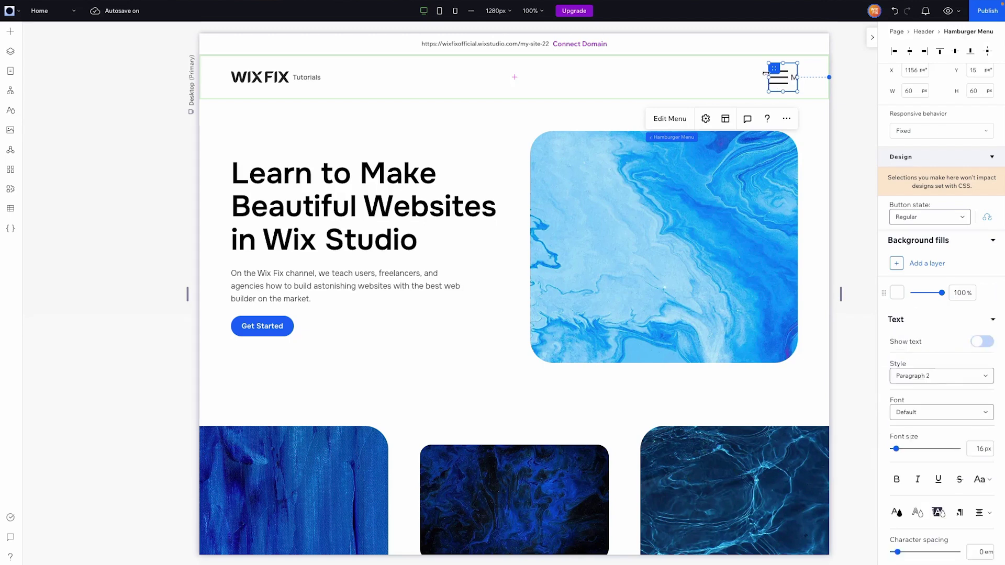
left_click_drag(769, 77, 731, 78)
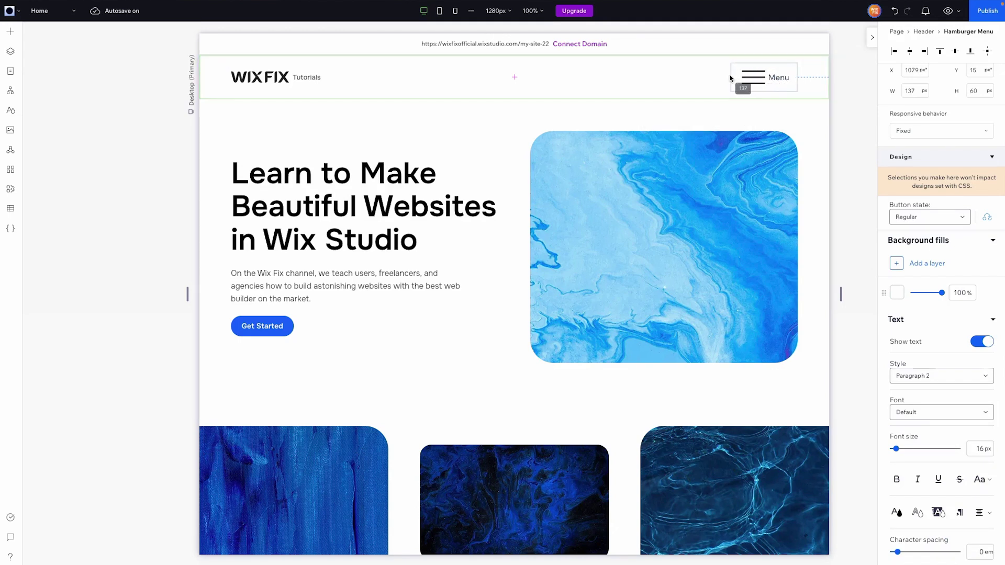
scroll(922, 285, "down", 5)
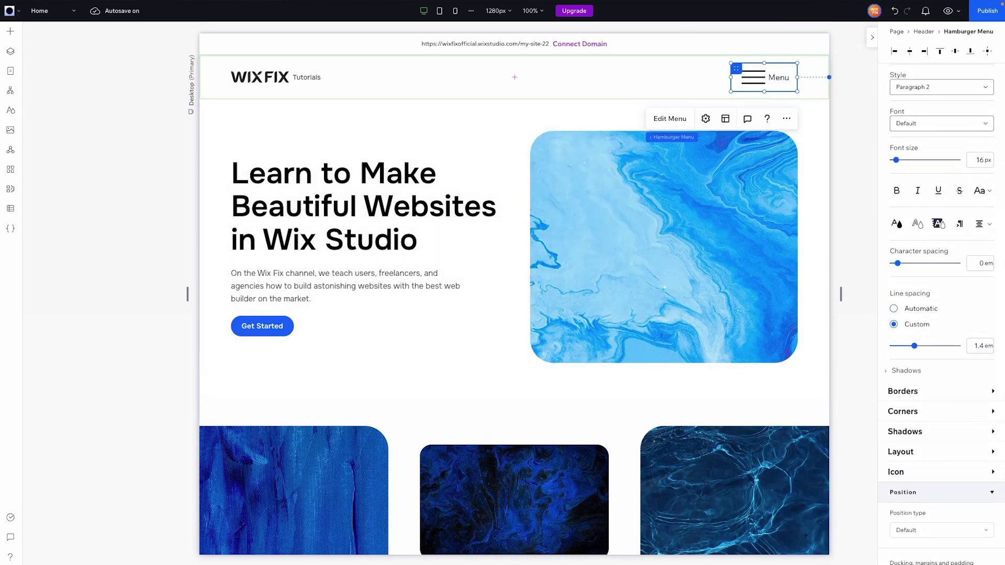
left_click(896, 11)
- Set the hamburger icon size to 32, then deselect the menu
scroll(924, 256, "up", 5)
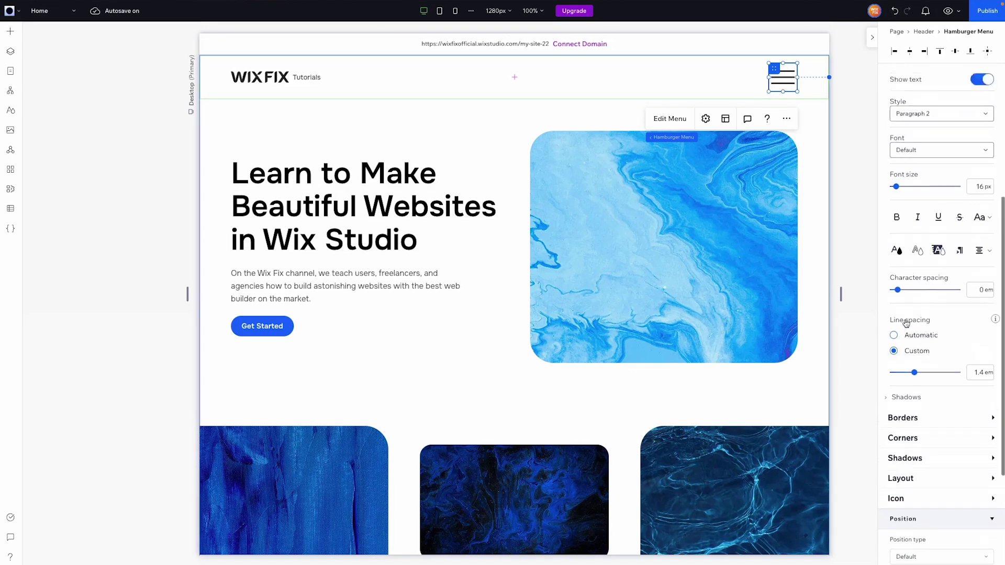
scroll(924, 256, "down", 5)
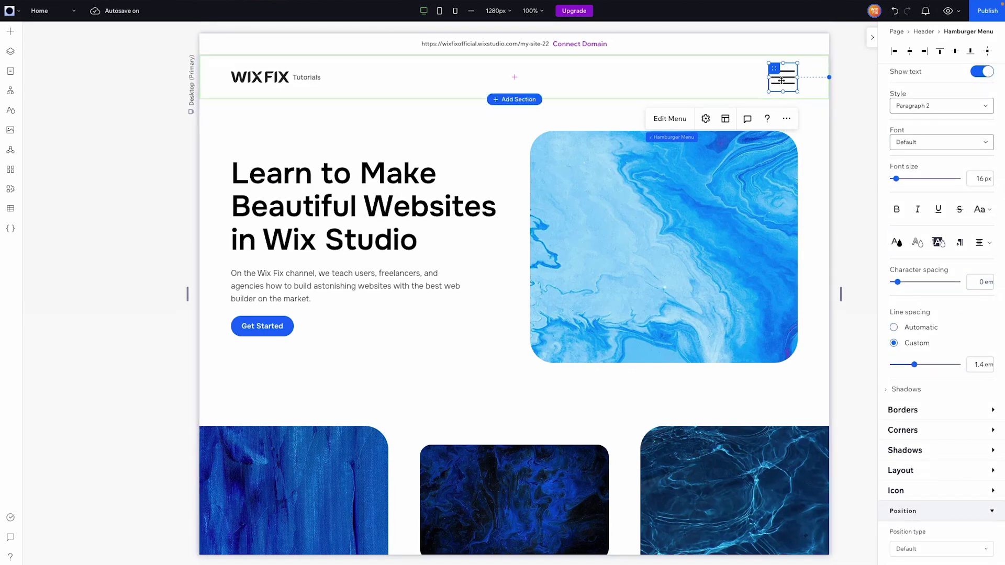
scroll(942, 340, "down", 2)
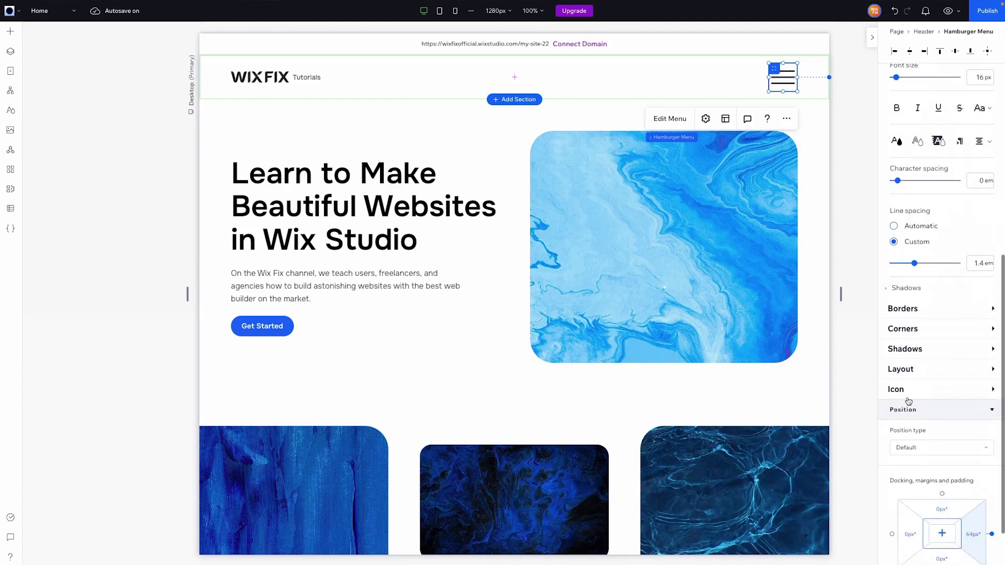
left_click(906, 392)
scroll(908, 397, "down", 1)
left_click(984, 374)
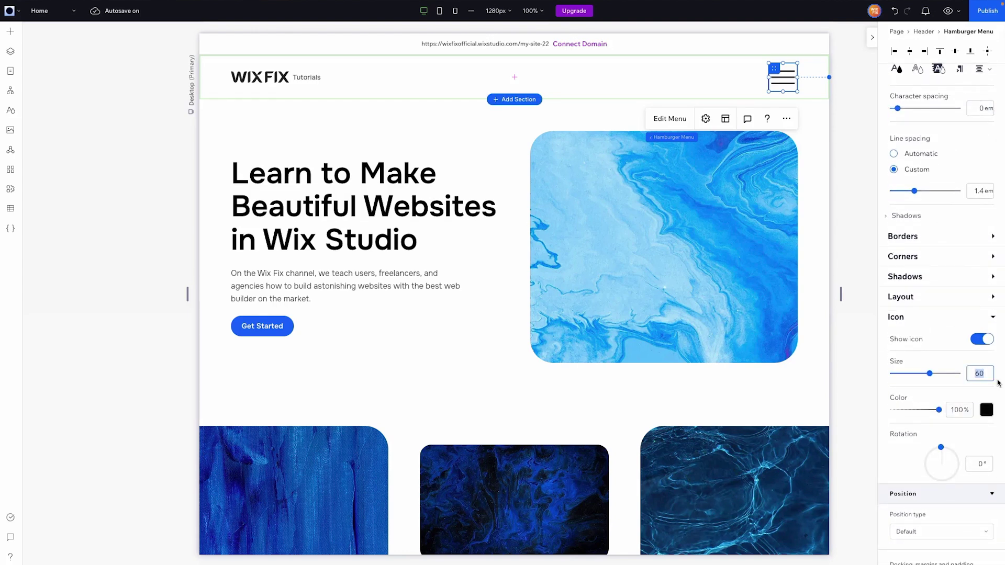
scroll(985, 374, "down", 5)
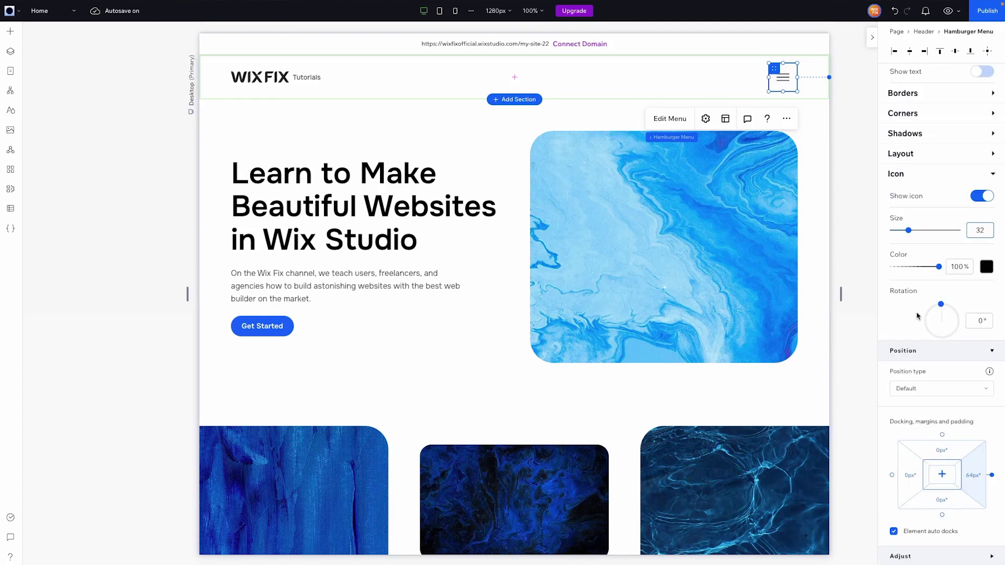
left_click(862, 203)
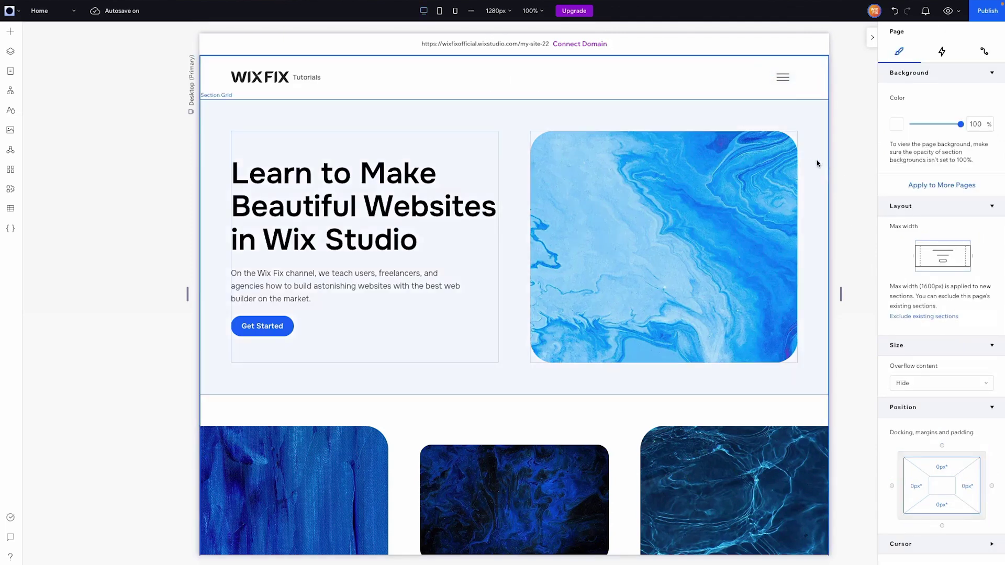
left_click(783, 77)
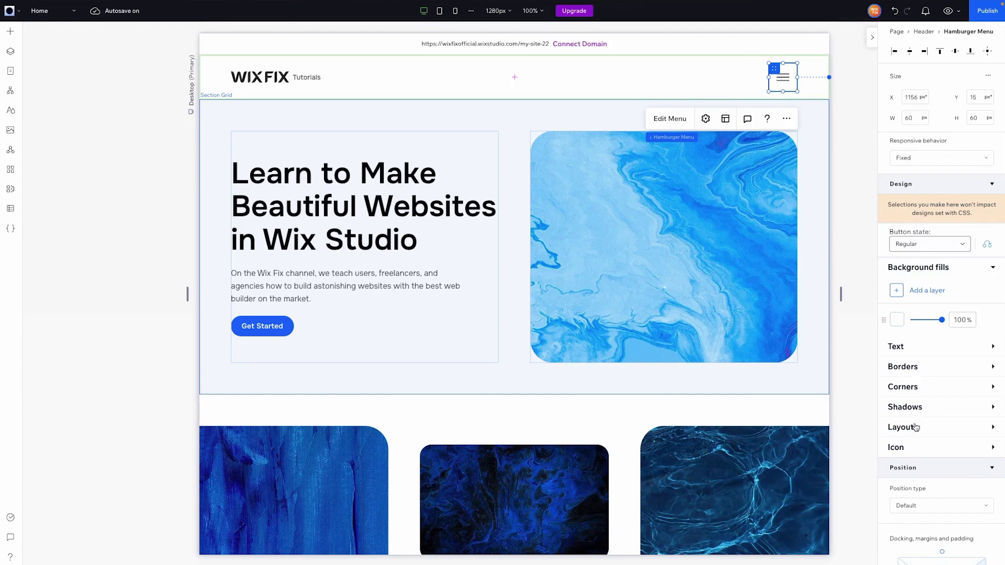
left_click(909, 248)
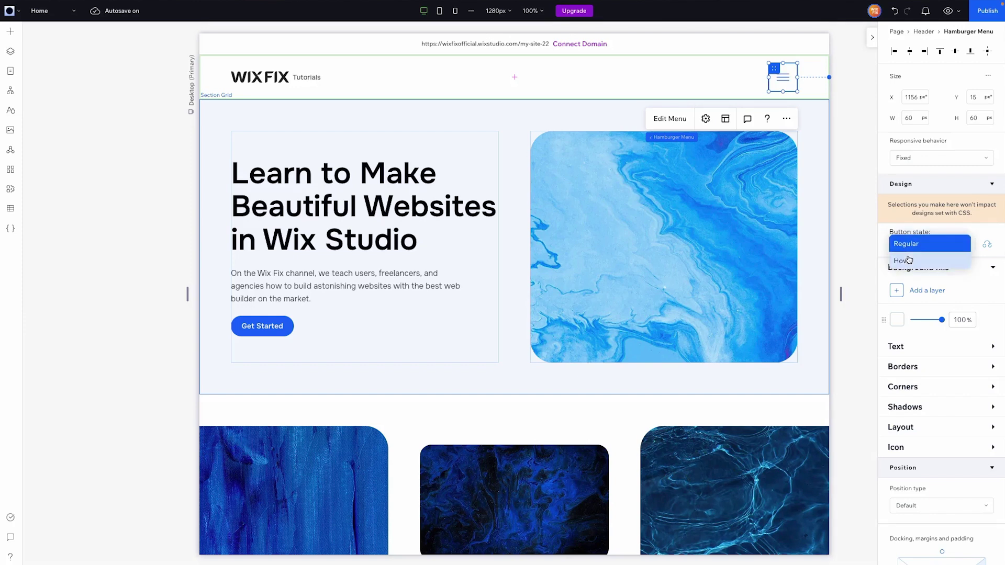
left_click(909, 260)
left_click(908, 240)
left_click(909, 241)
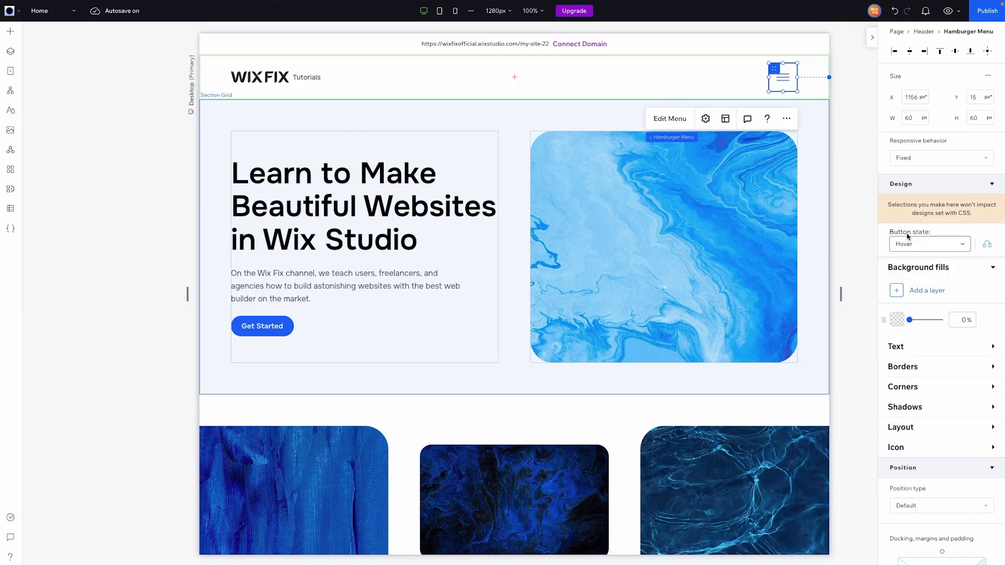
left_click(912, 256)
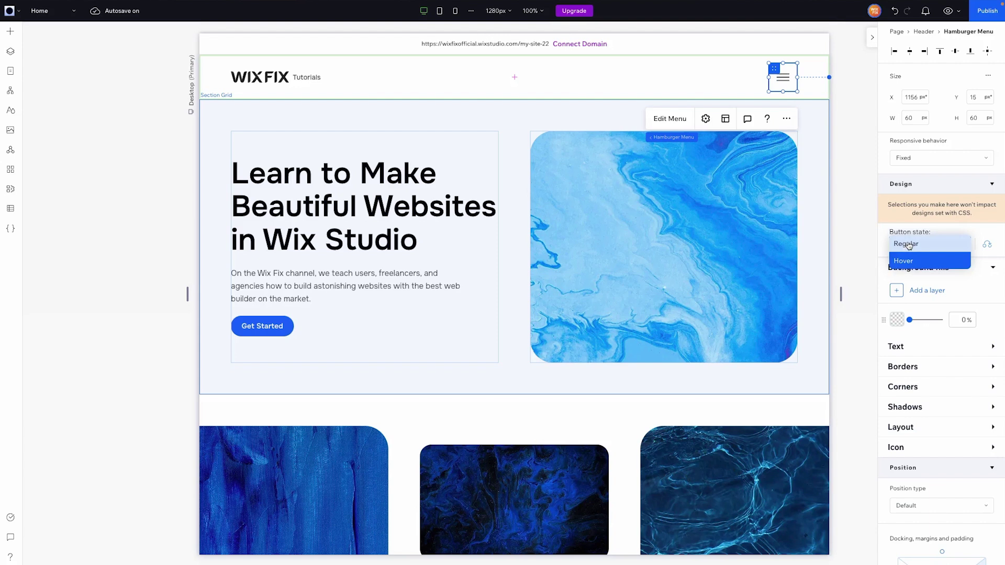
left_click(909, 246)
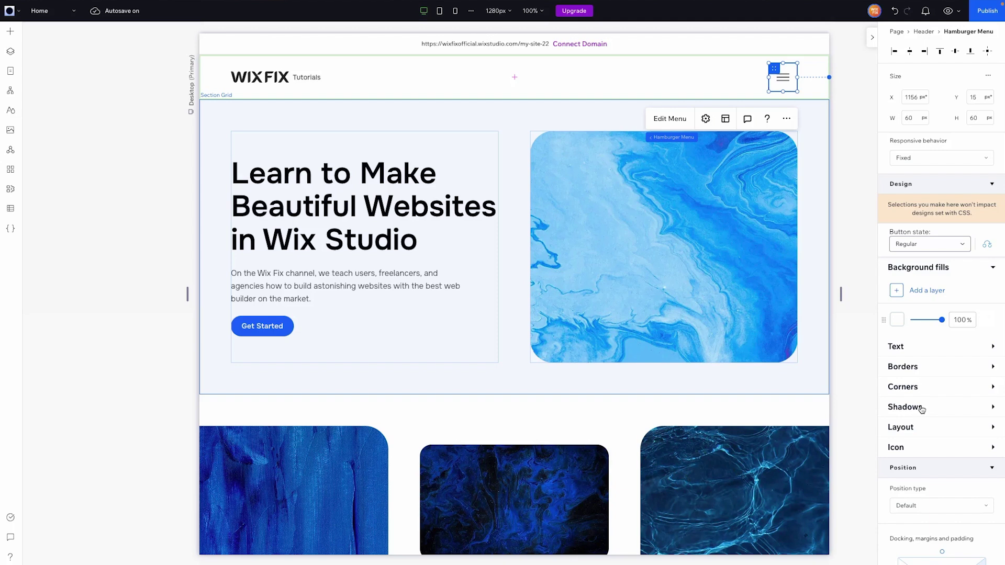
- Set the menu button to Icon only and right-align the icon in its layout
left_click(705, 119)
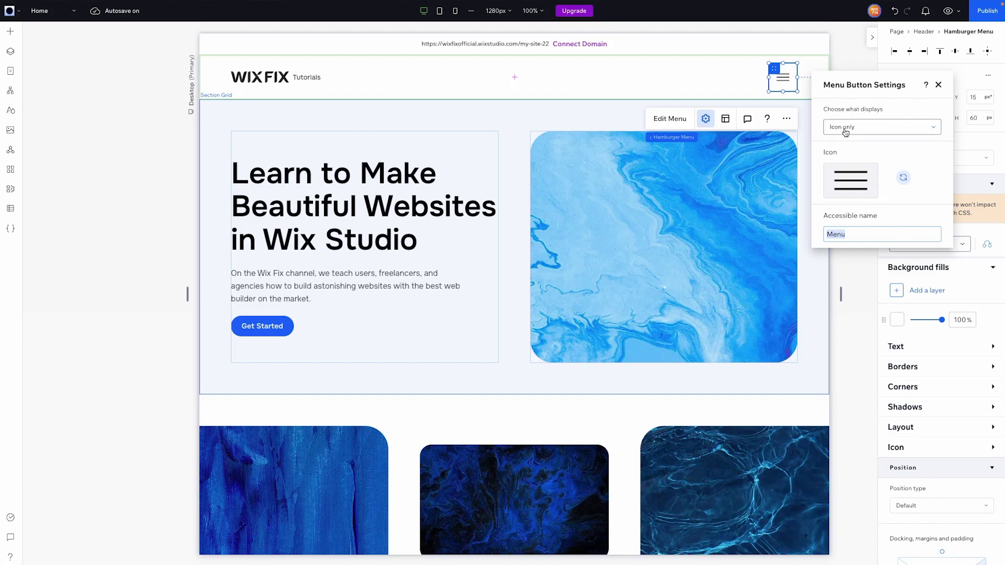
left_click(845, 127)
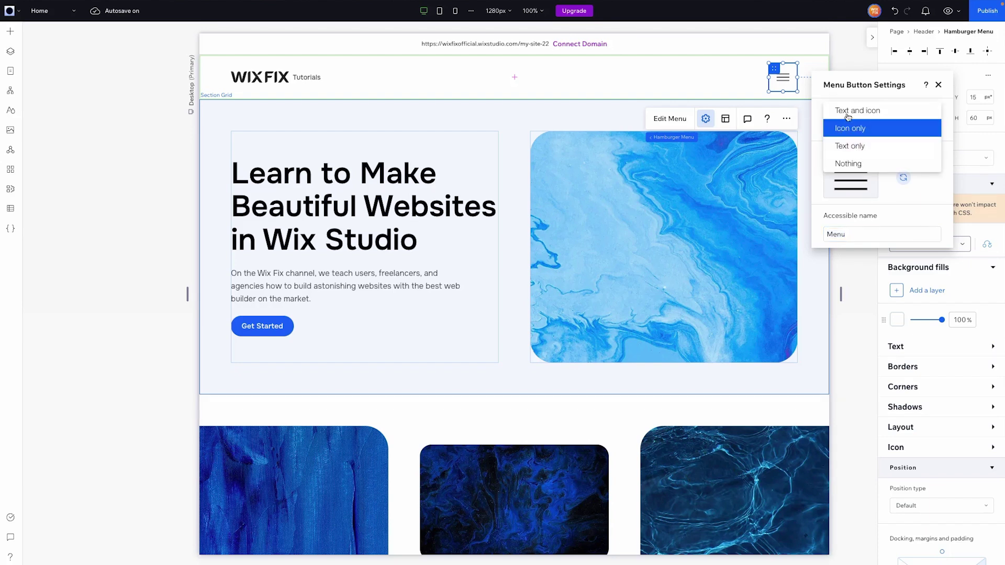
left_click(725, 119)
left_click(725, 119)
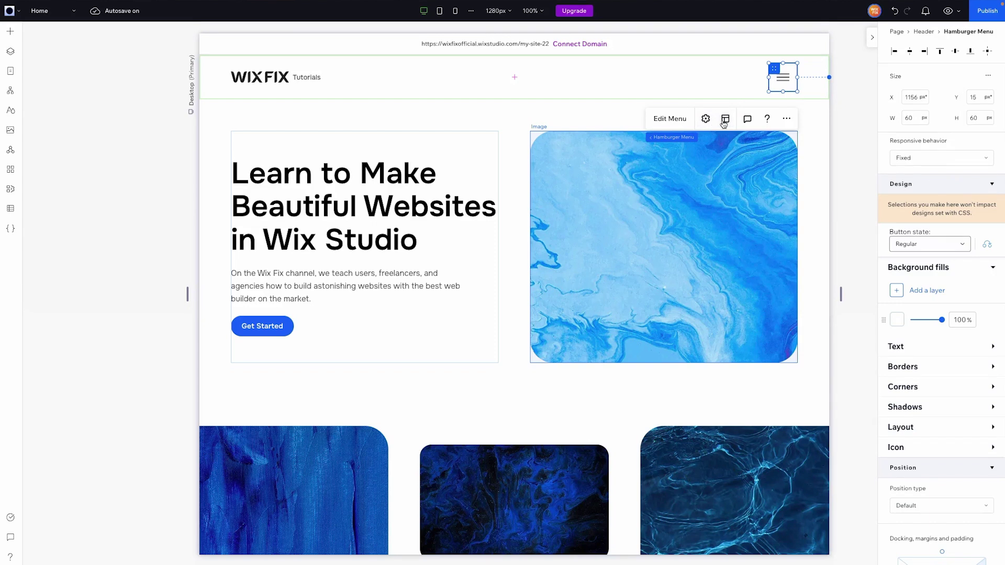
left_click(725, 119)
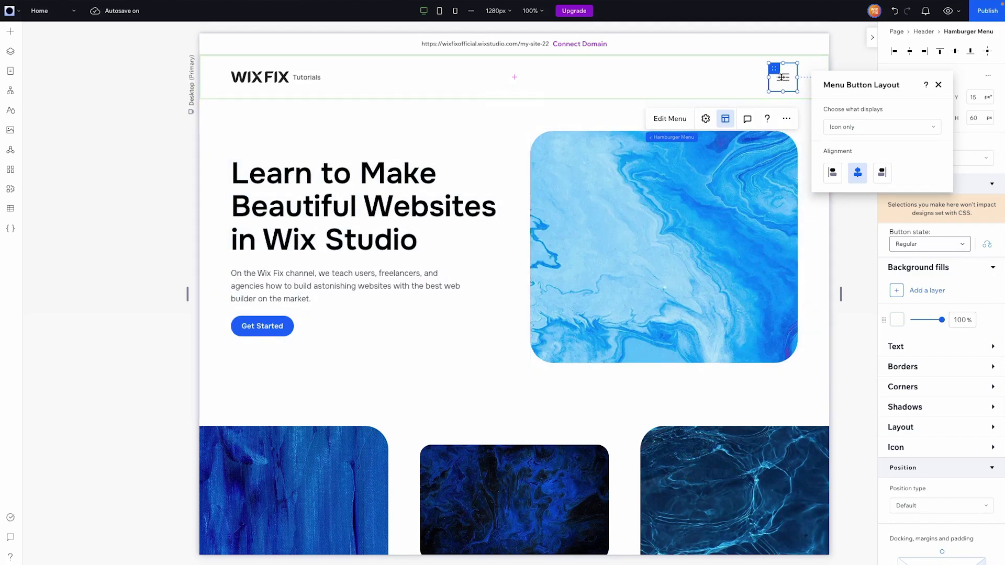
left_click(882, 180)
- Select the header's hamburger menu and open its popup for editing
left_click(852, 224)
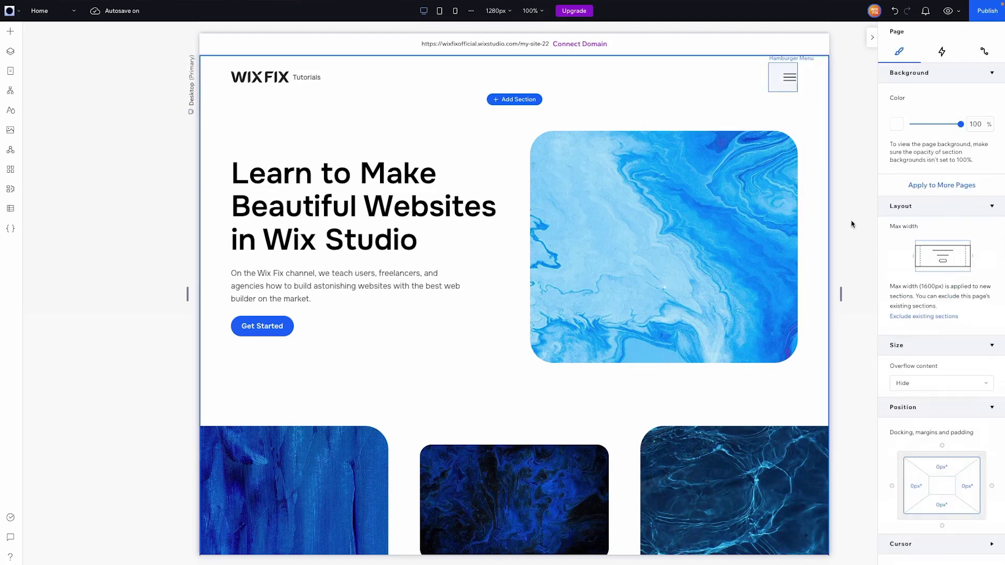
left_click(782, 79)
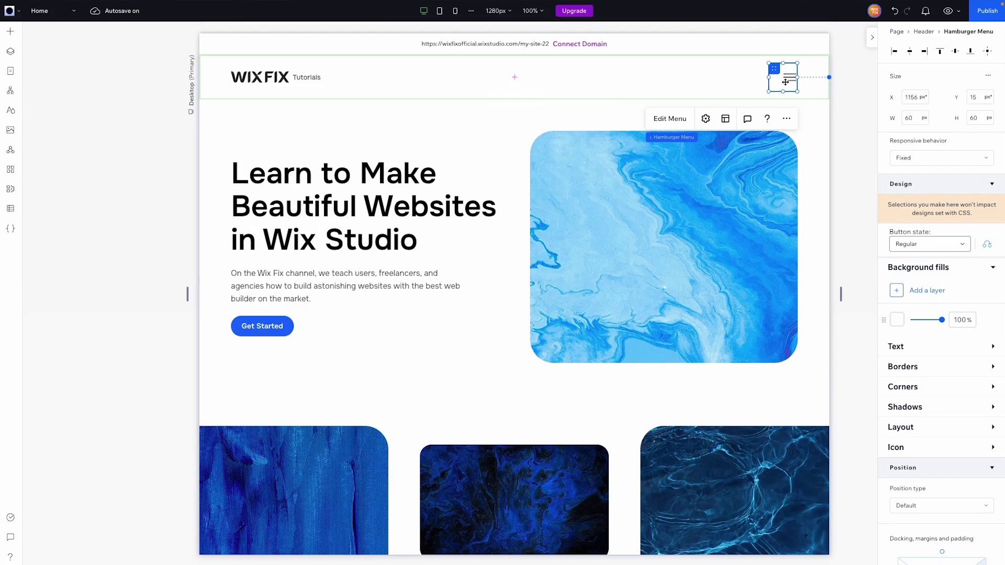
left_click(674, 119)
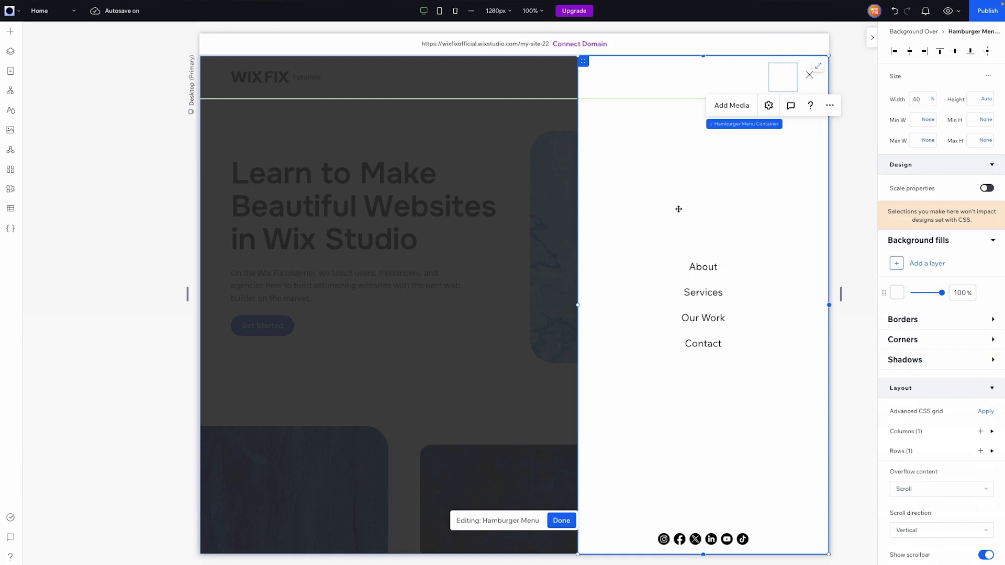
- Inspect the popup's vertical menu, social icons, close button and container
left_click(706, 302)
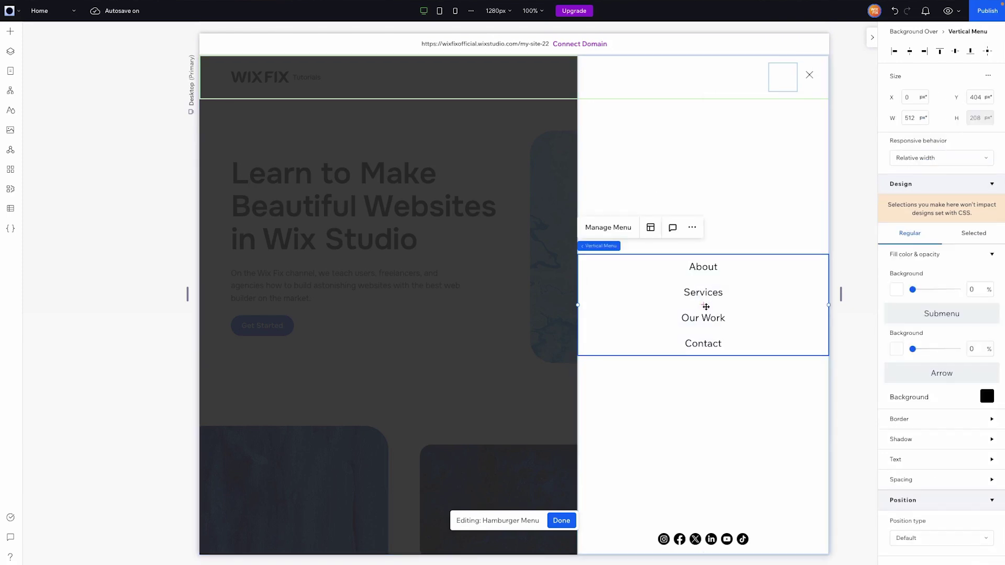
left_click(701, 542)
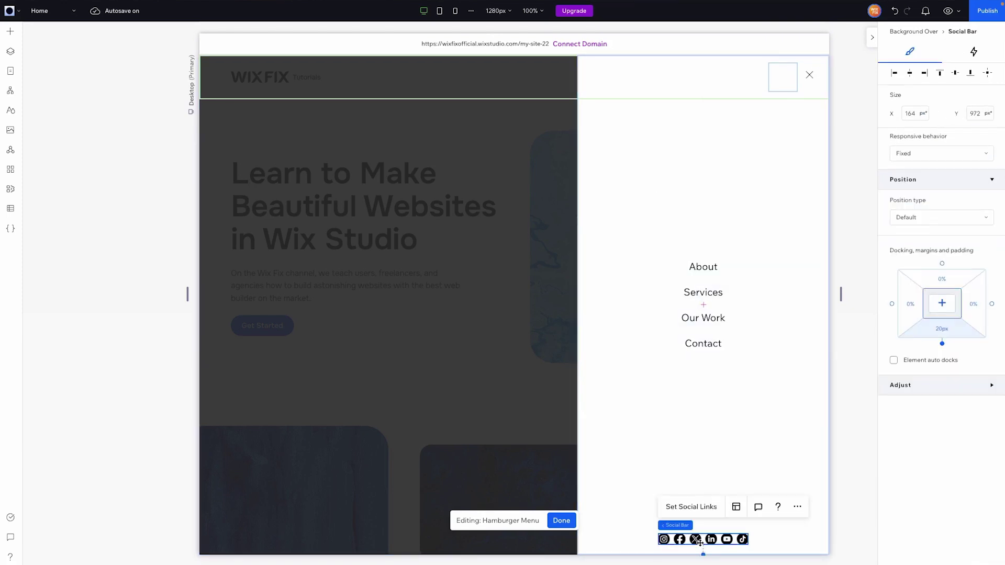
left_click(809, 75)
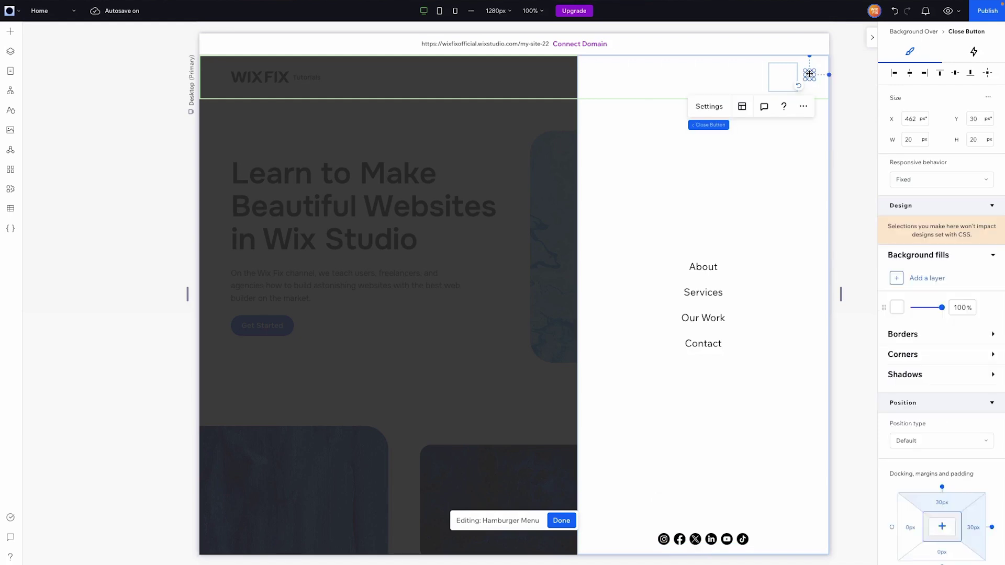
left_click(773, 160)
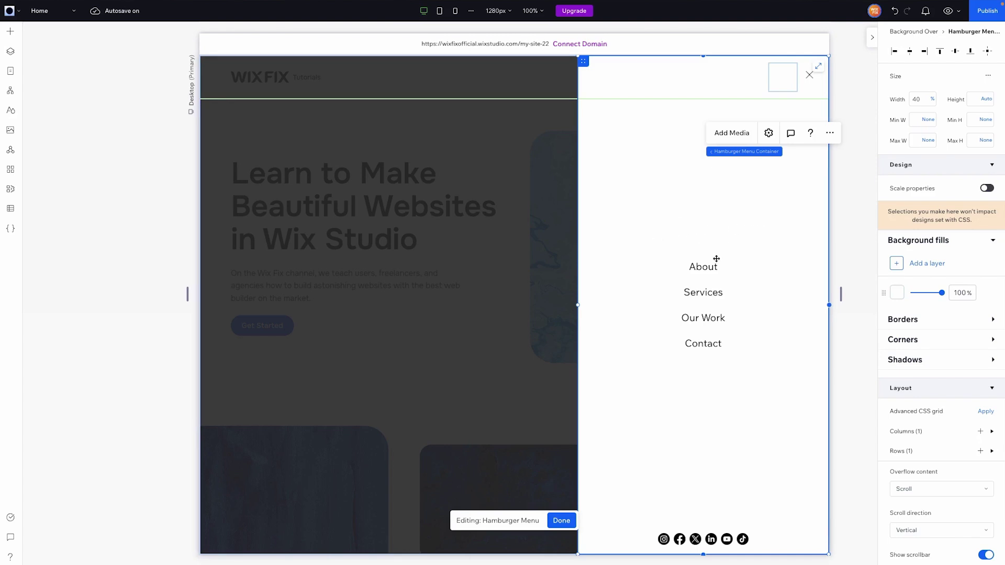
- Create a new site menu named 'Hamburger Menu' for the popup's vertical menu
left_click(709, 276)
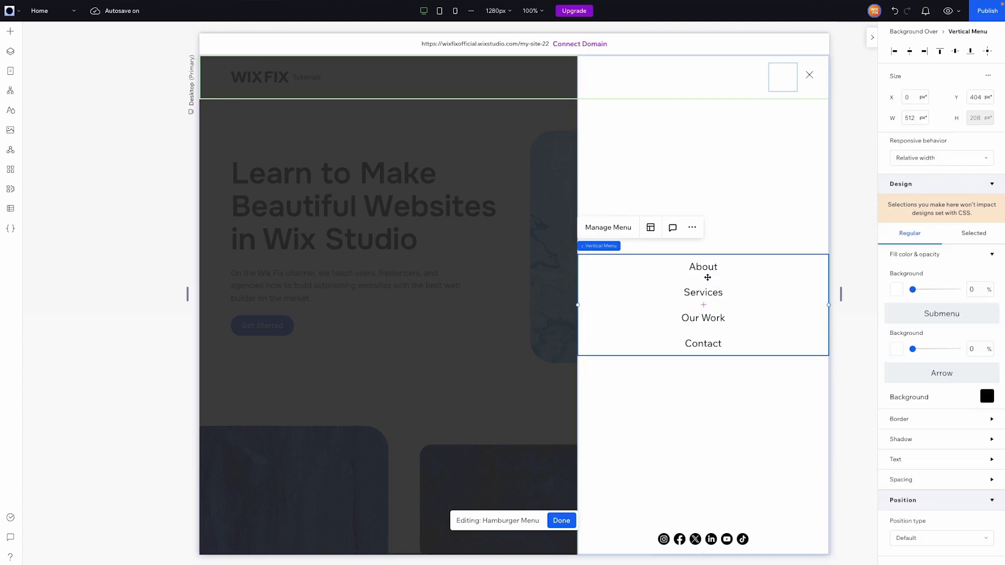
left_click(605, 228)
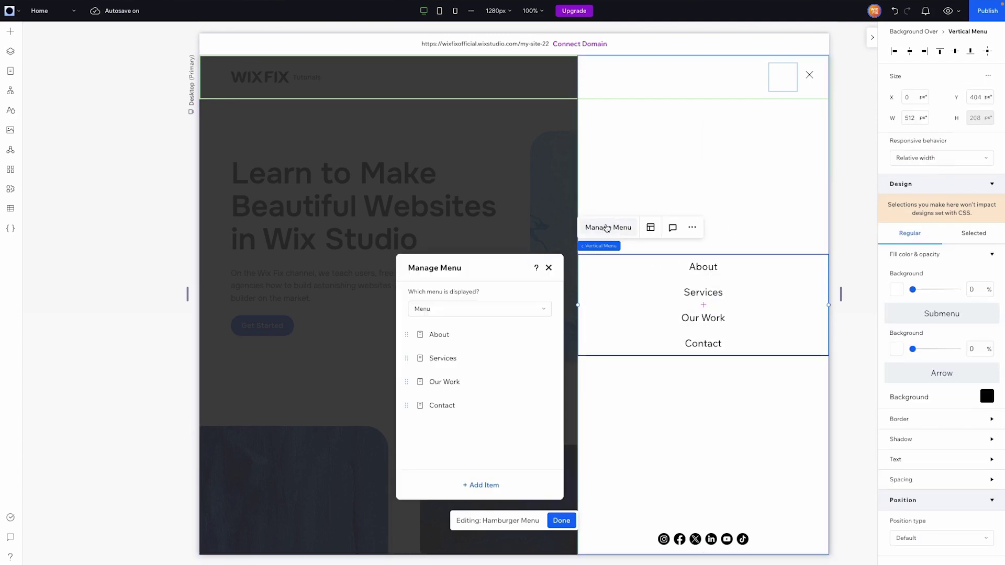
left_click(452, 313)
left_click(471, 386)
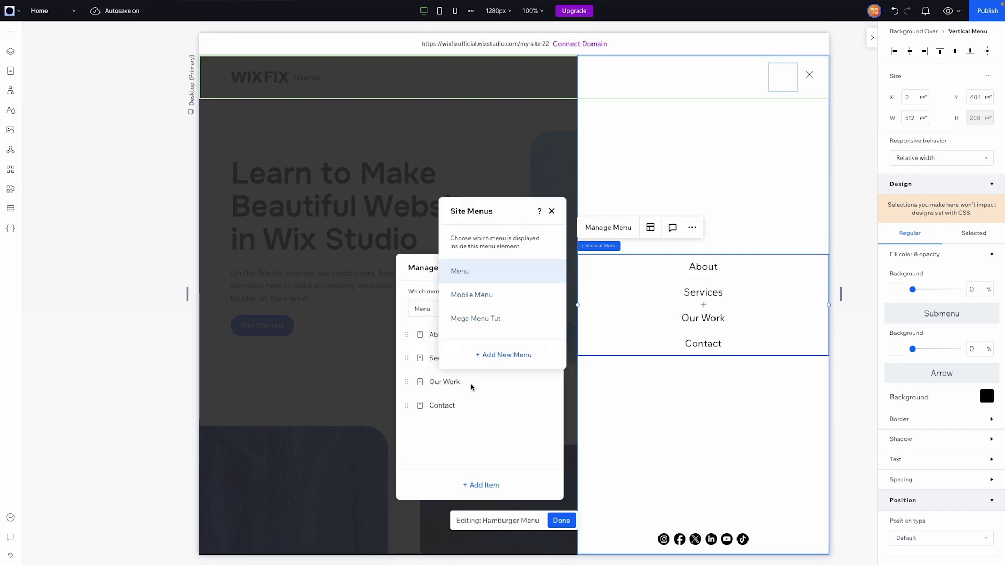
left_click(504, 356)
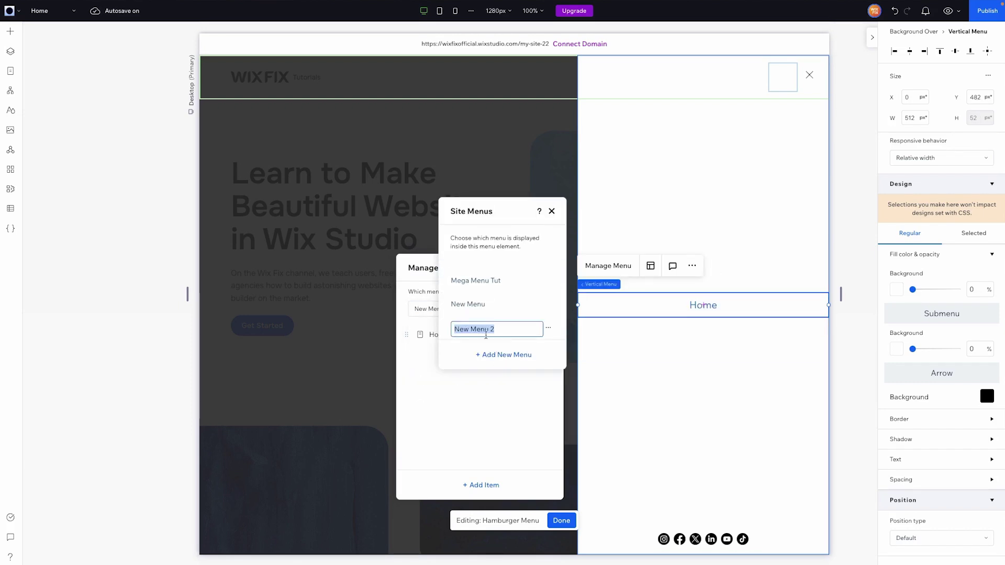
type("Mobi")
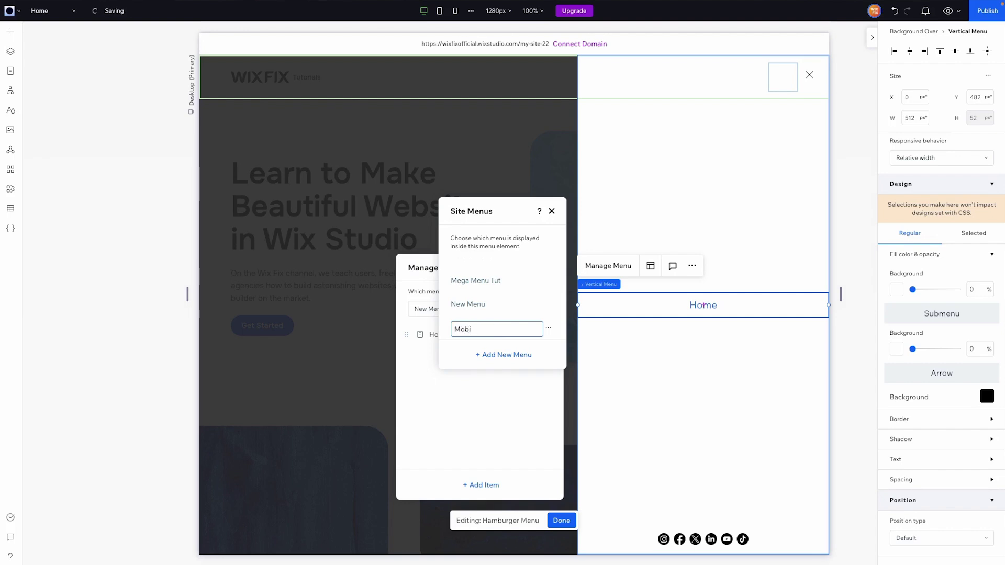
key("BackSpace")
key("BackSpace")
key("BackSpace")
key("BackSpace")
type("Hamburger Menu")
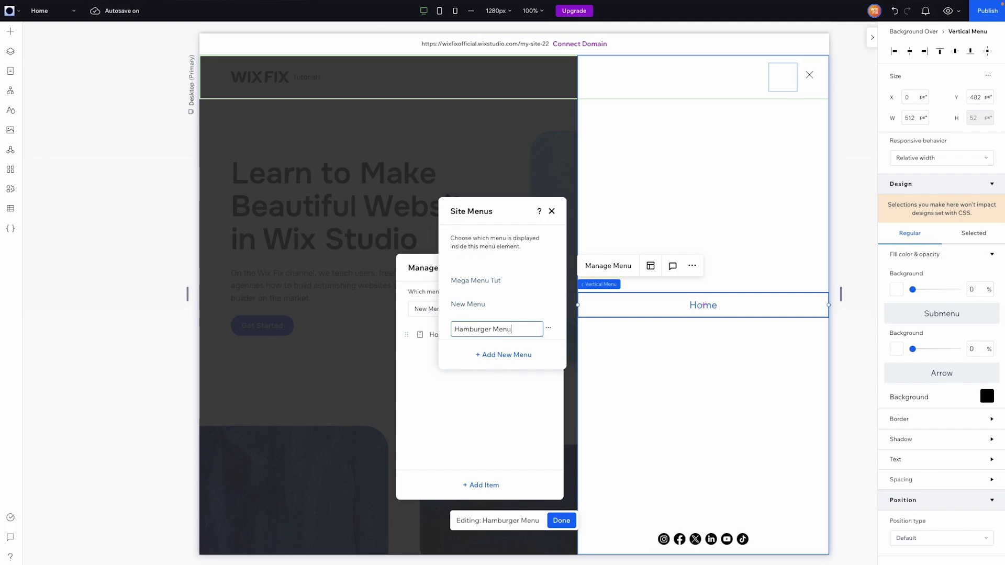
key("Return")
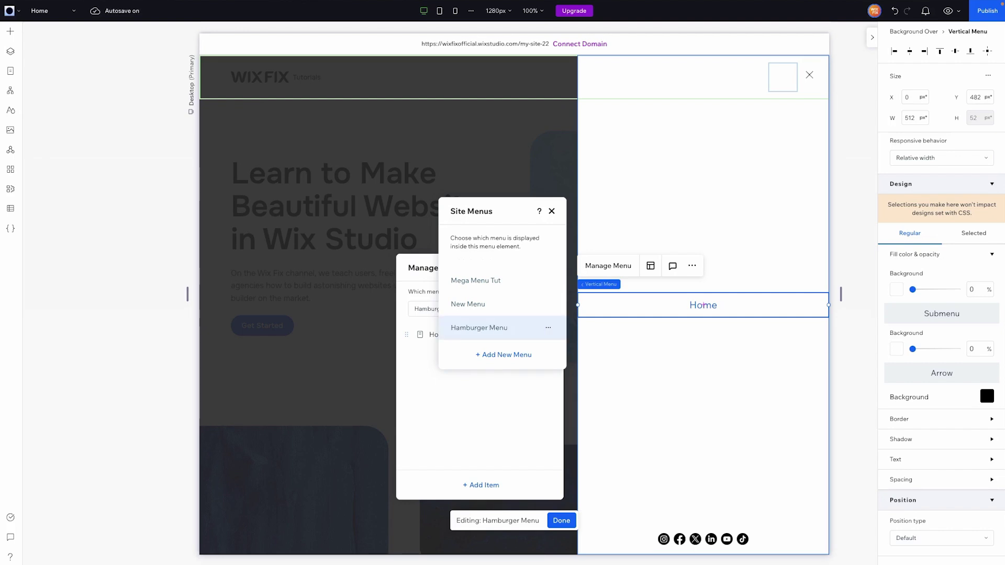
left_click(419, 382)
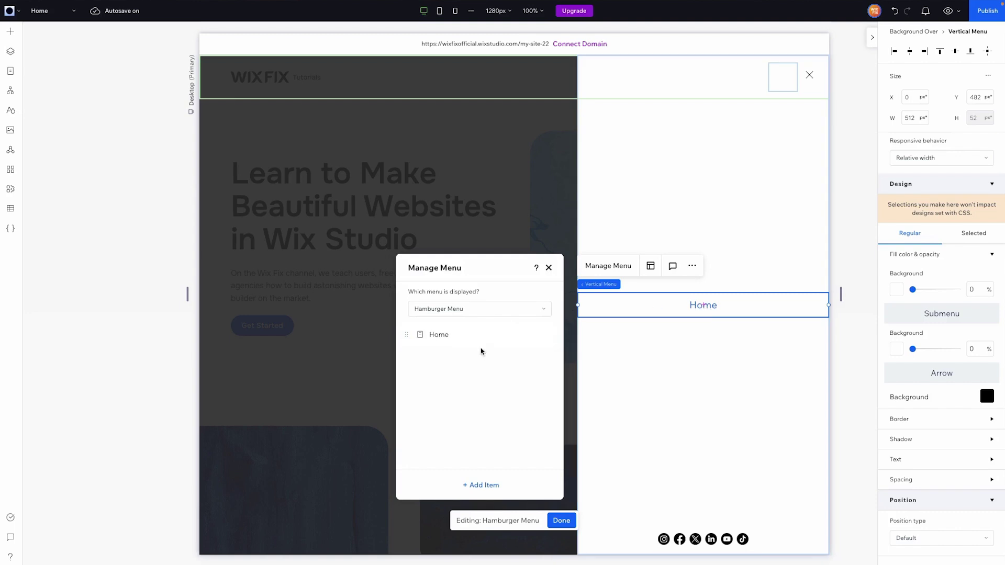
- Add the About, Services, Our Work and Contact pages to the new menu
left_click(474, 485)
left_click(492, 496)
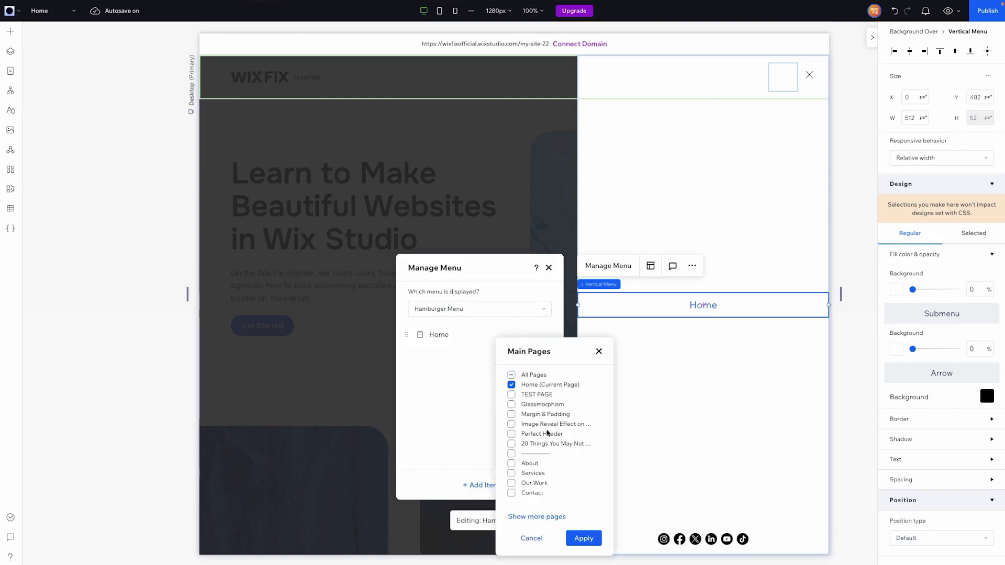
left_click(529, 464)
left_click(528, 474)
left_click(533, 484)
left_click(532, 494)
left_click(583, 538)
left_click(773, 192)
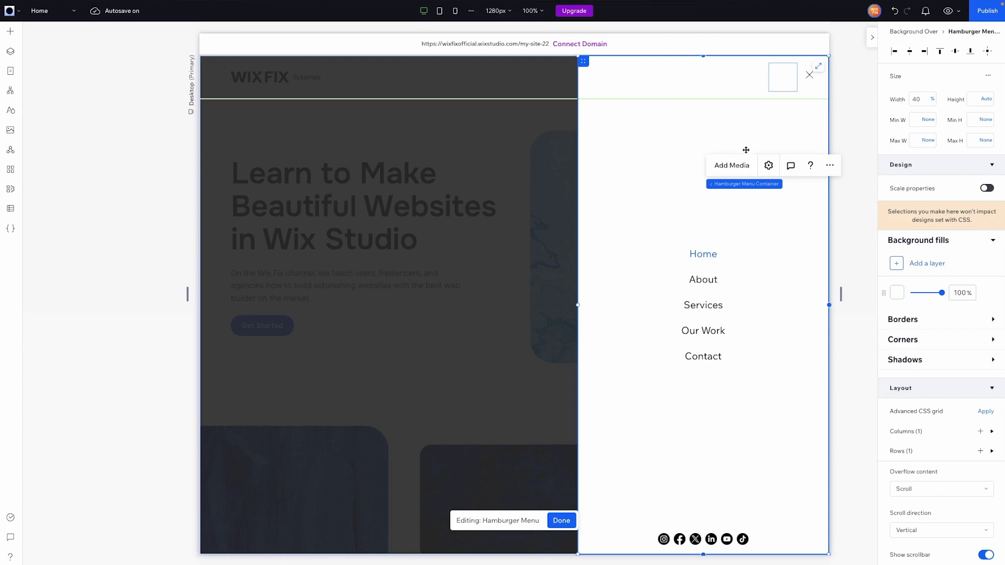
left_click(708, 318)
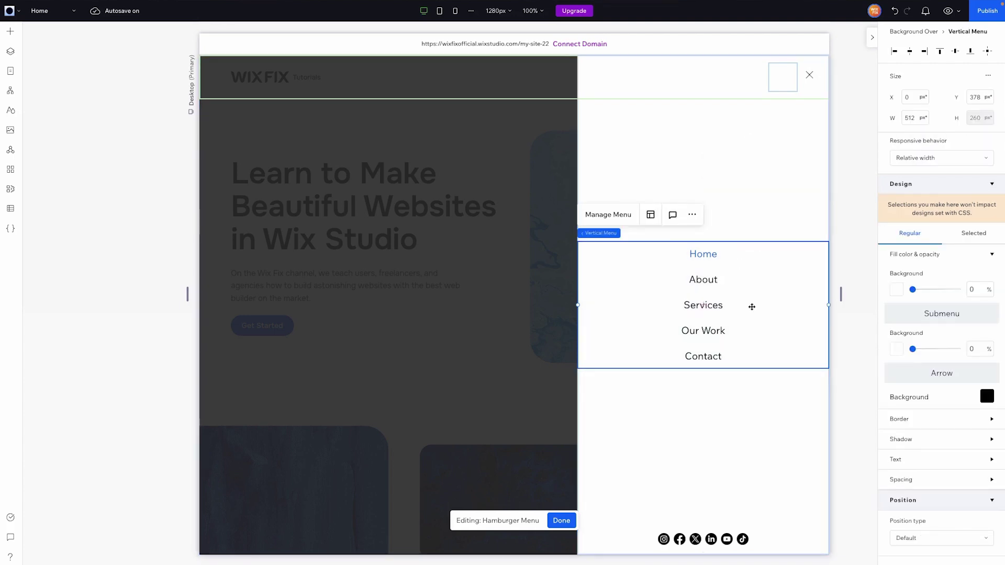
left_click(707, 542)
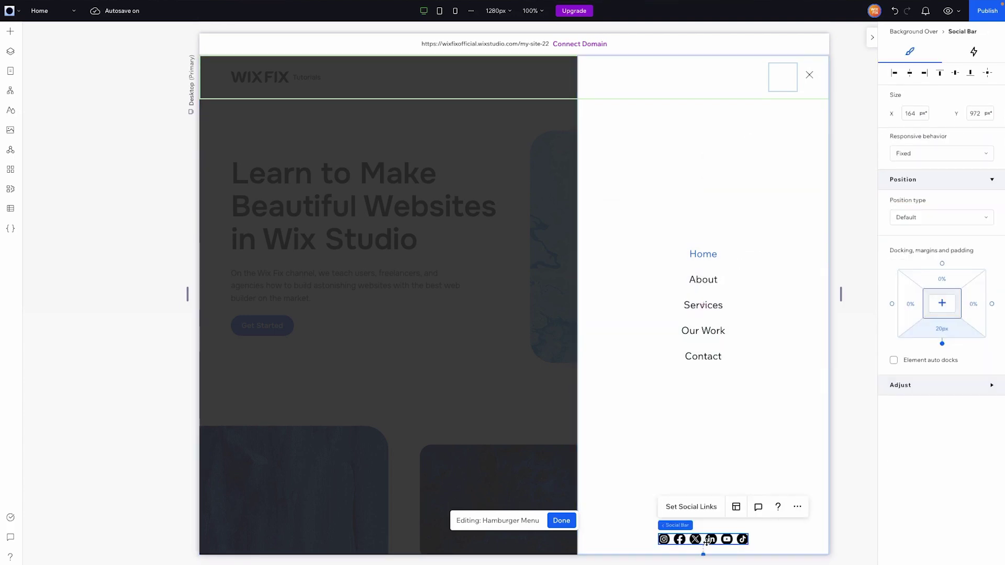